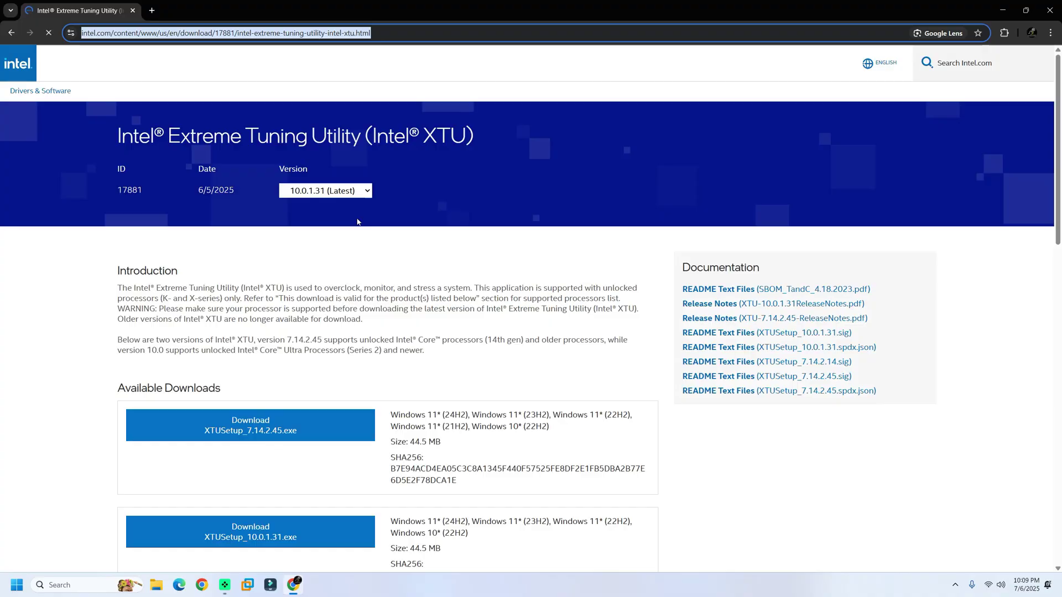
click(554, 276)
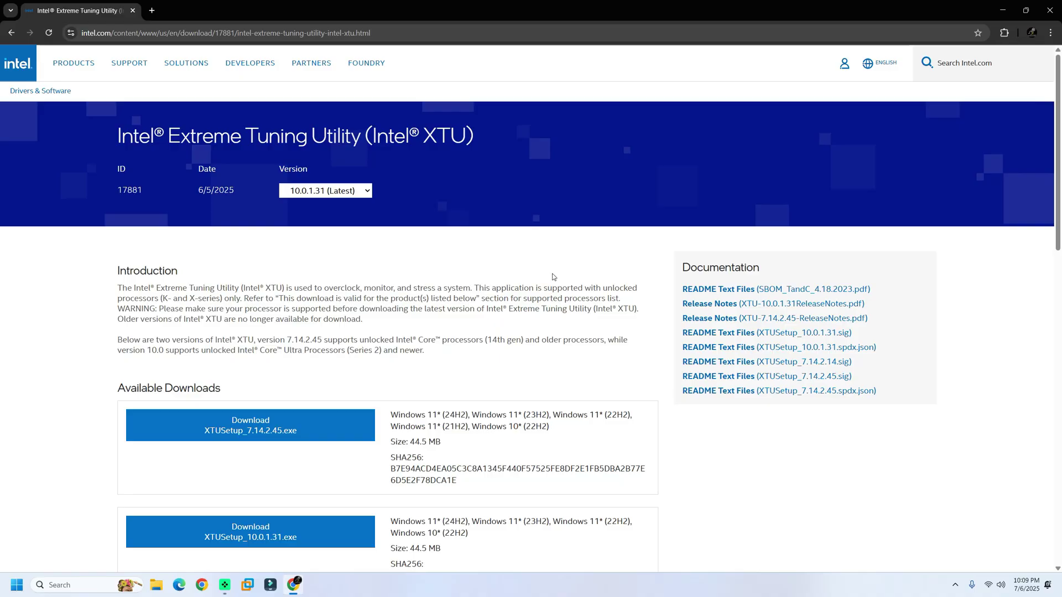
scroll(521, 277, down, 1)
click(364, 144)
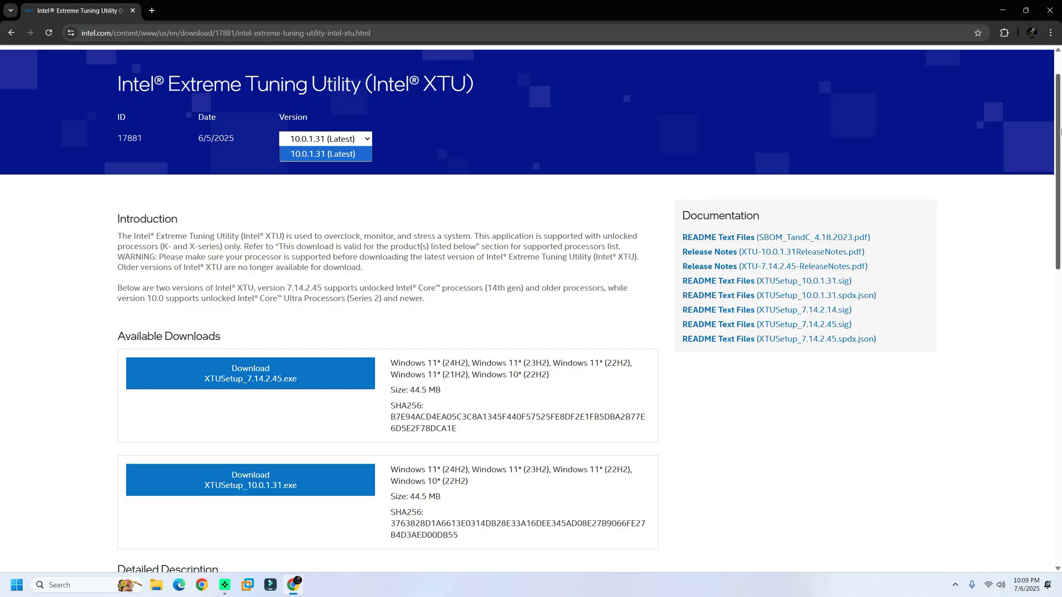
scroll(1050, 319, down, 8)
scroll(1050, 319, down, 2)
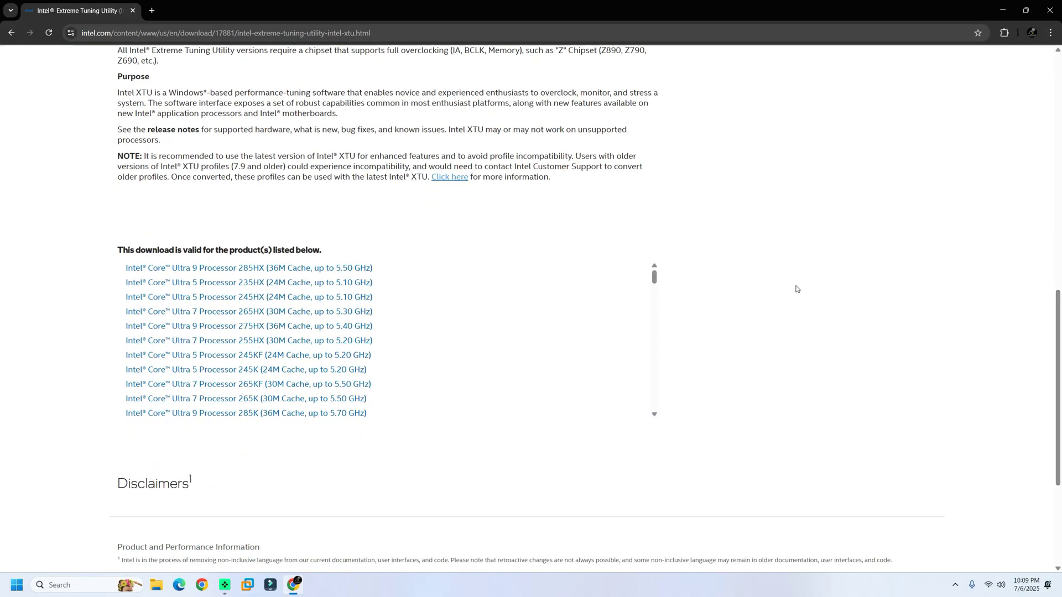
mouse_move(654, 277)
mouse_down()
mouse_move(649, 394)
mouse_move(657, 271)
mouse_up()
drag(1058, 370, 1060, 184)
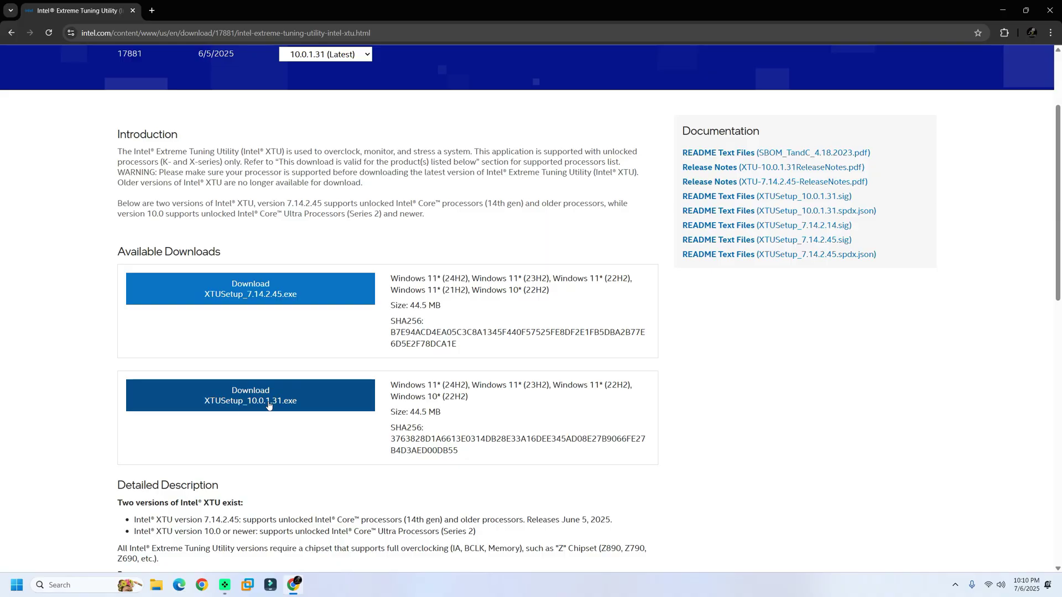
click(269, 406)
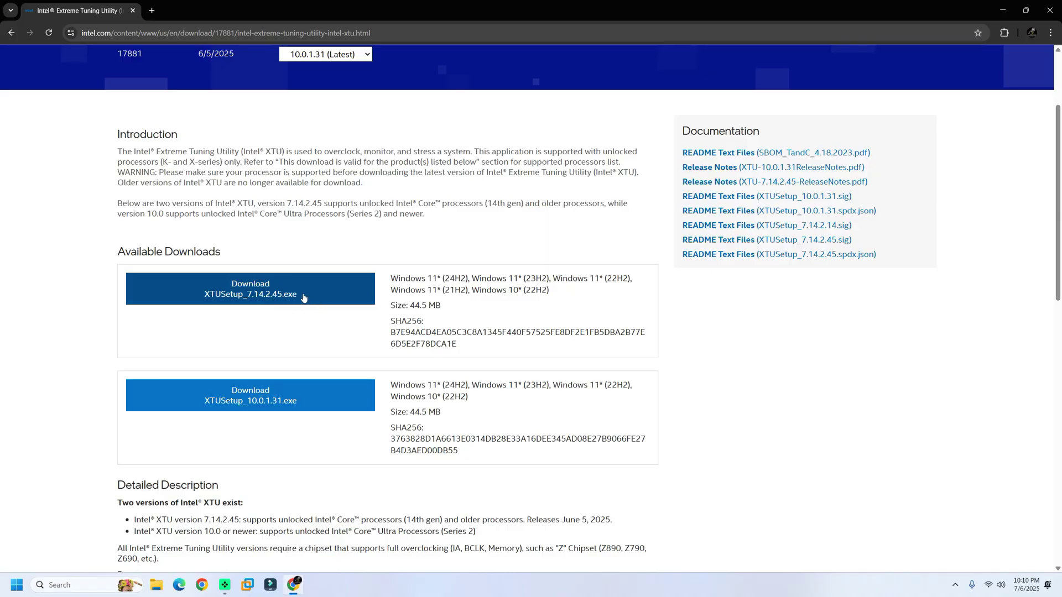
- Download the 44.466 MB XTUSetup_7.14.2.45.exe installer through IDM's Start Download
click(303, 298)
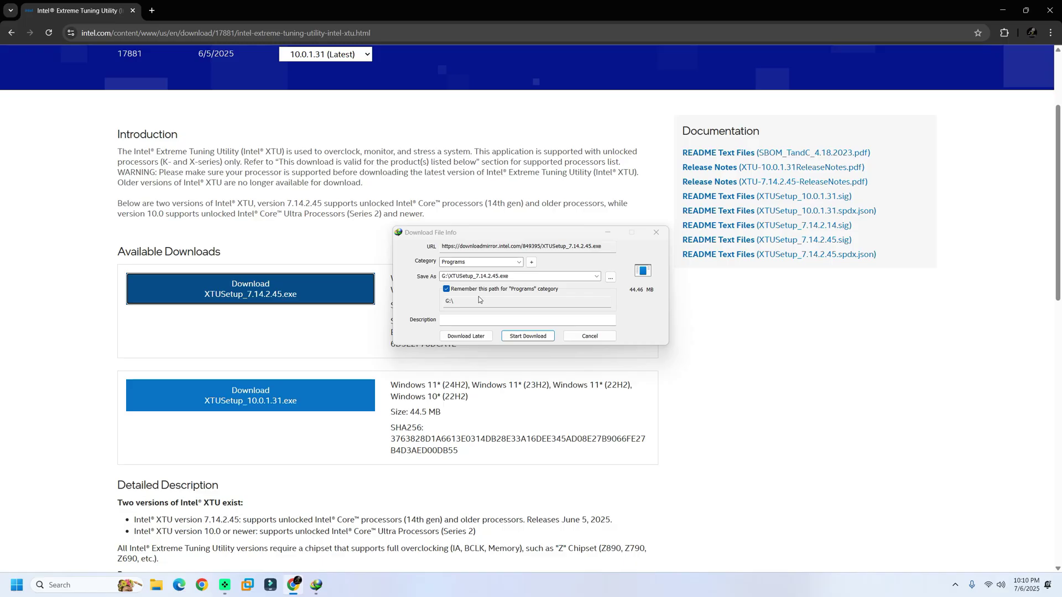
click(527, 336)
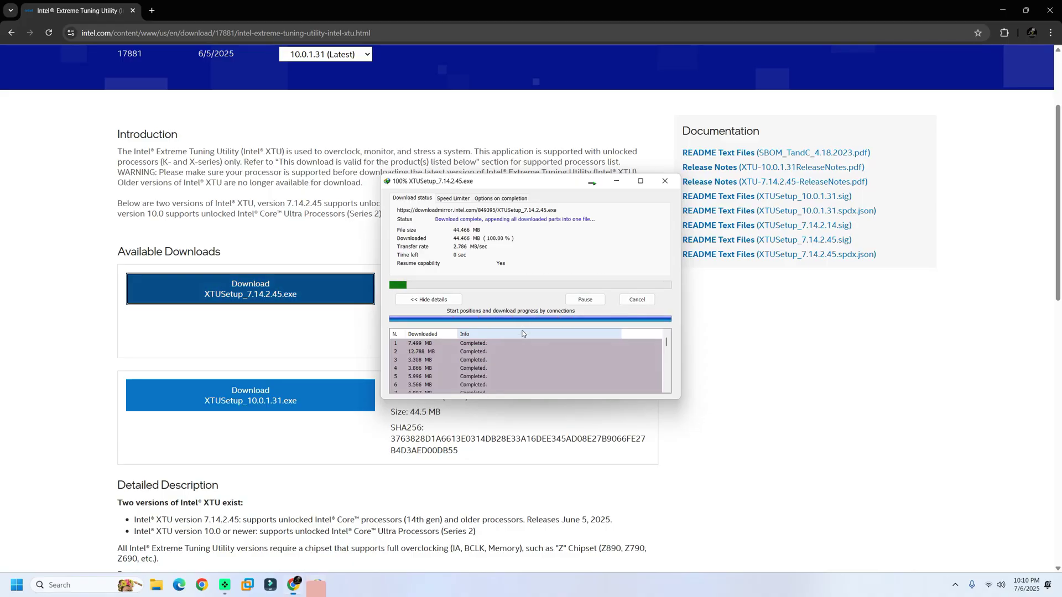
- Run XTUSetup from IDM, agree to the license terms and install XTU 7.14.2.45
click(457, 327)
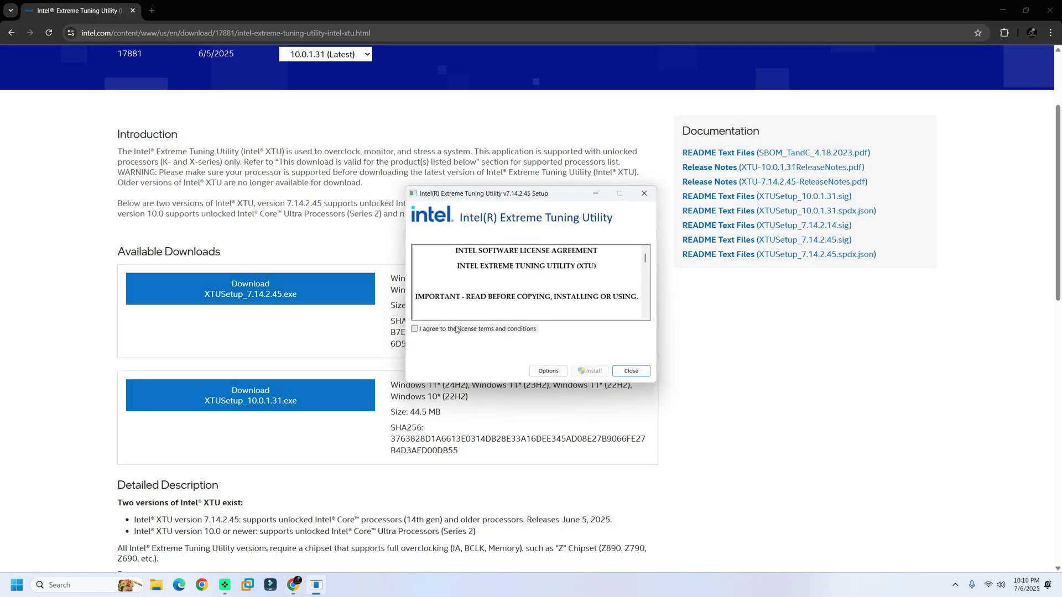
click(452, 330)
click(589, 371)
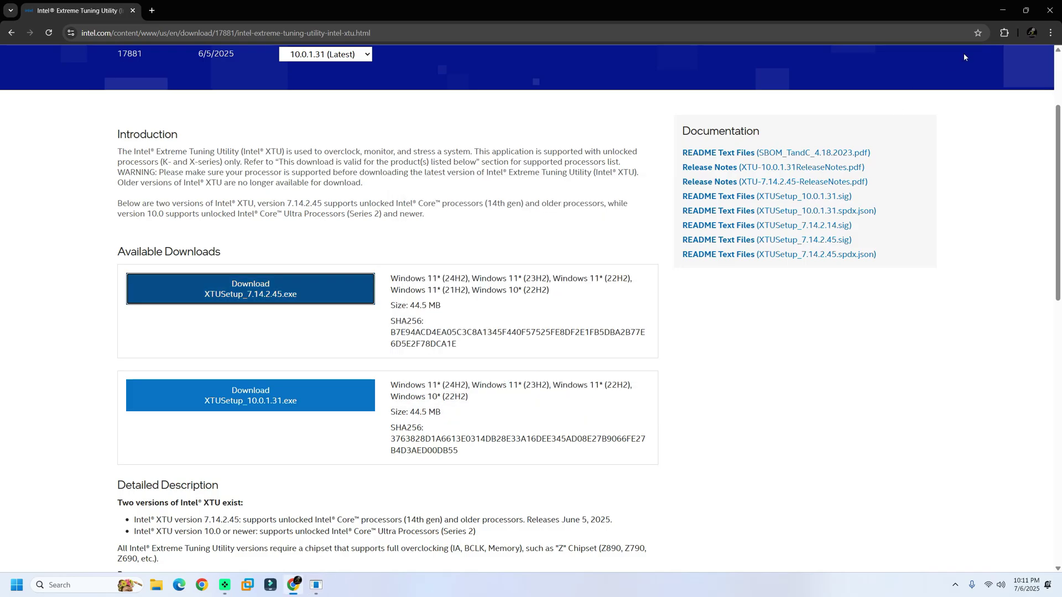
click(1005, 12)
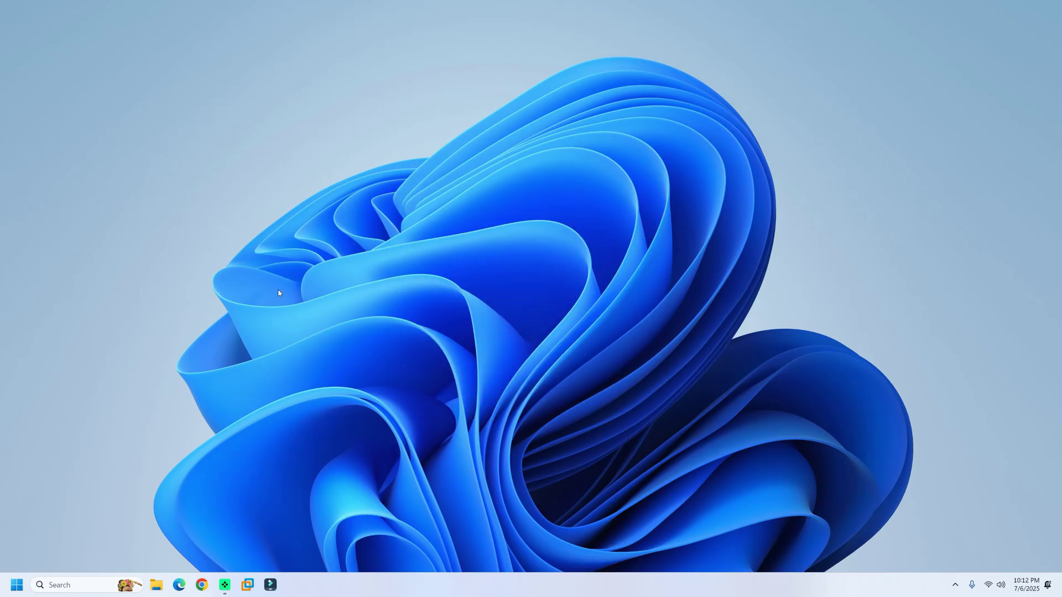
- Scroll the Start menu's All apps list to launch Intel(R) Extreme Tuning Utility
right_click(343, 202)
click(348, 210)
click(17, 586)
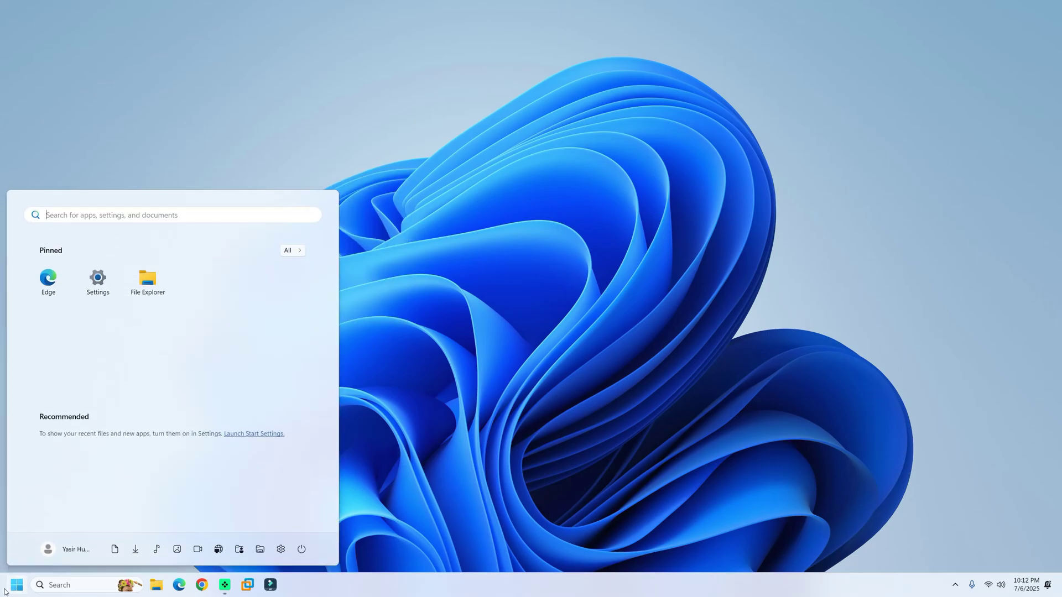
click(288, 252)
scroll(336, 311, down, 2)
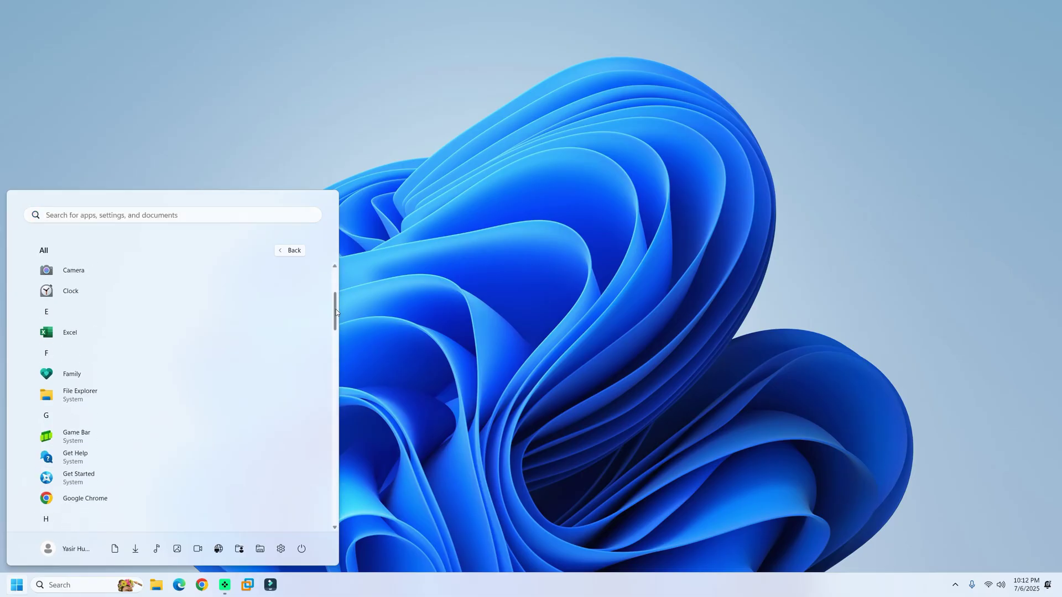
scroll(336, 311, down, 5)
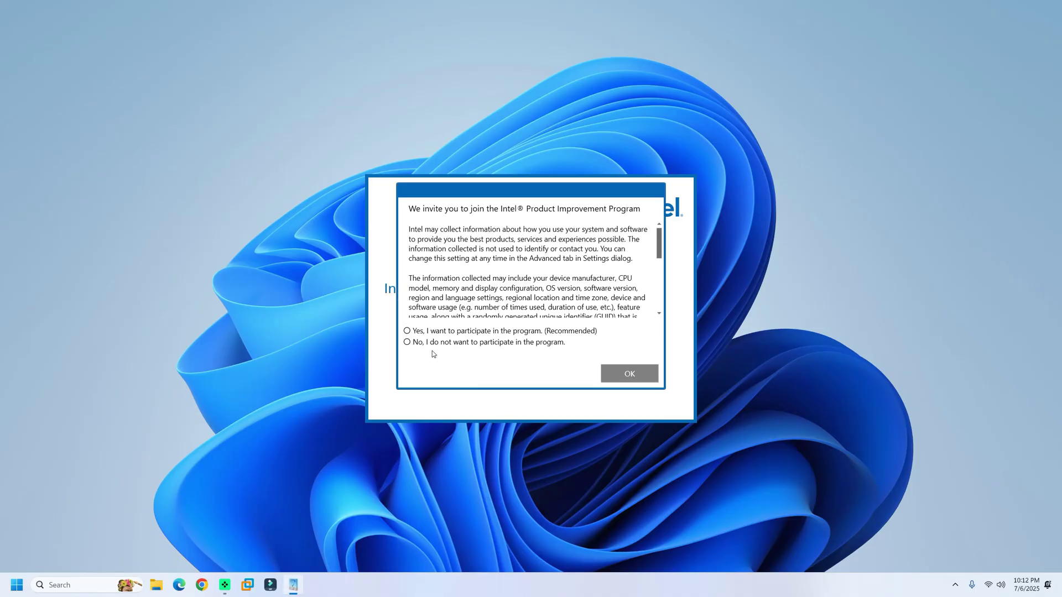
- Decline the Product Improvement Program and switch XTU to Advanced View's System Information
click(421, 343)
click(615, 373)
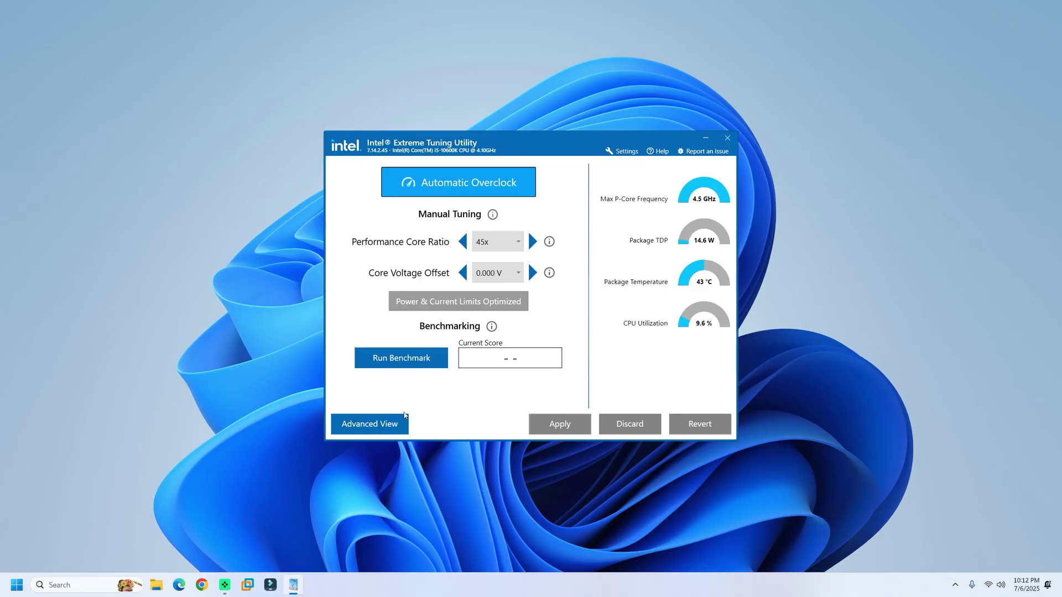
click(394, 420)
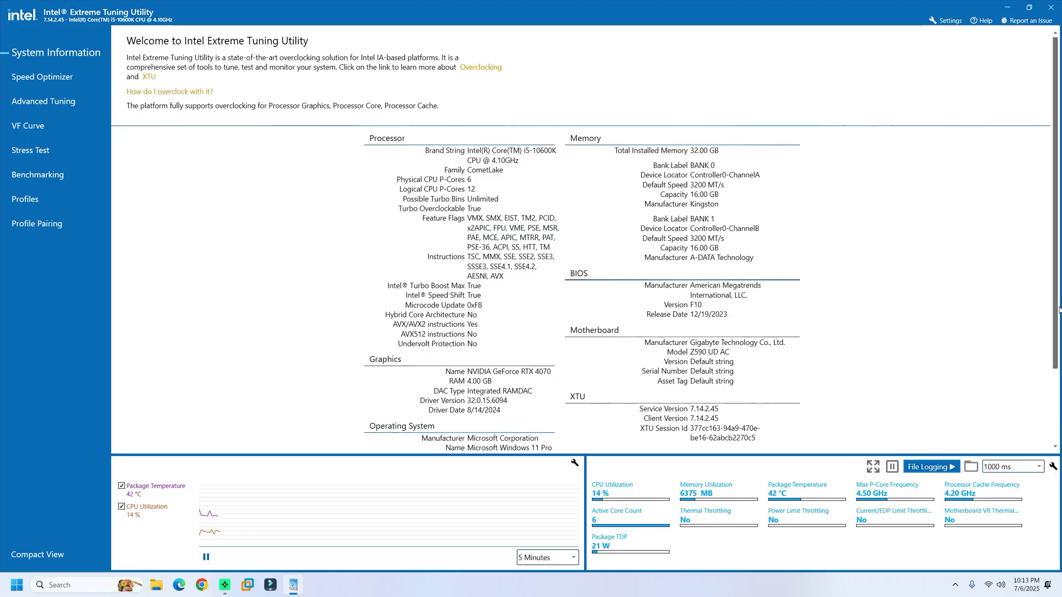
- Open Speed Optimizer and agree to the Overclocking Disclaimer
drag(1052, 299, 1057, 416)
scroll(829, 332, up, 3)
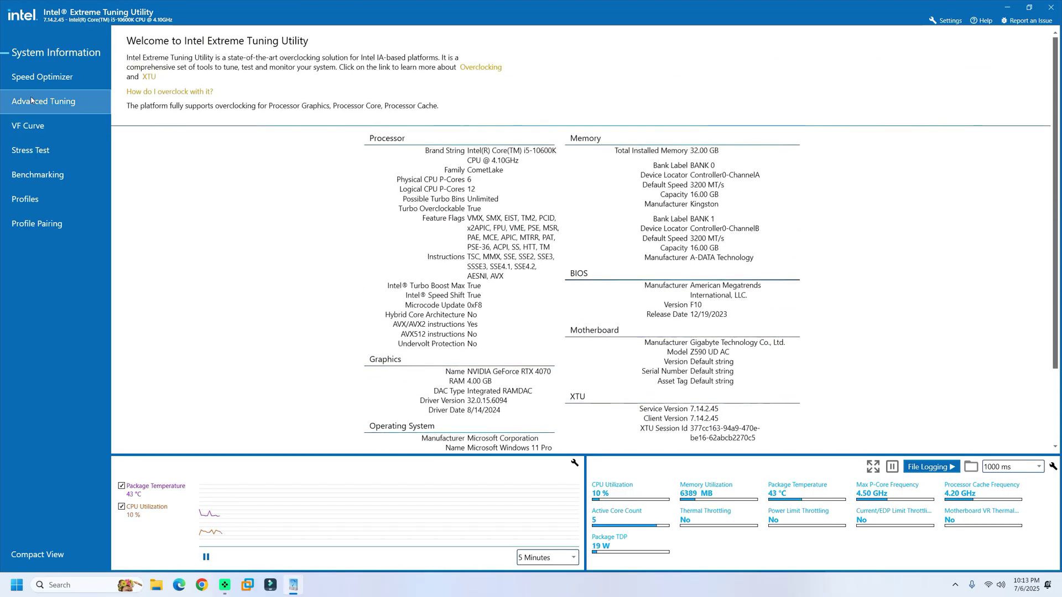
click(40, 81)
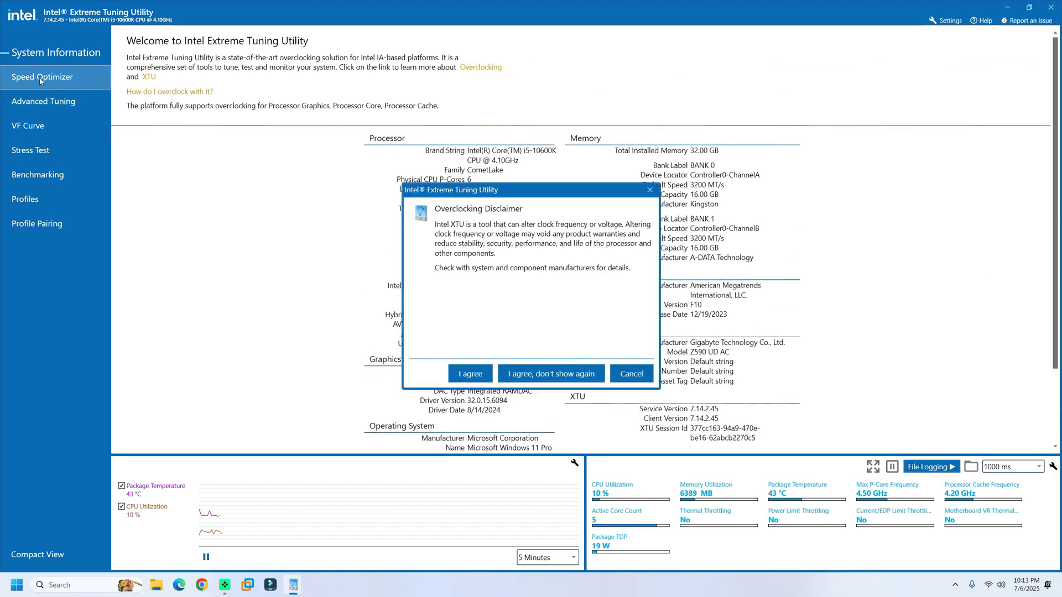
click(528, 378)
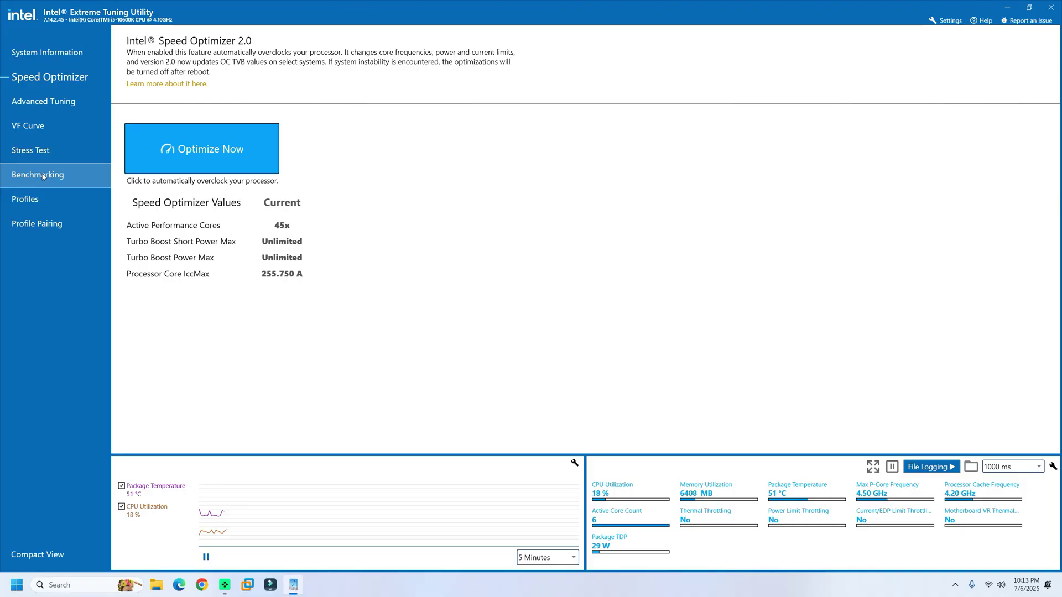